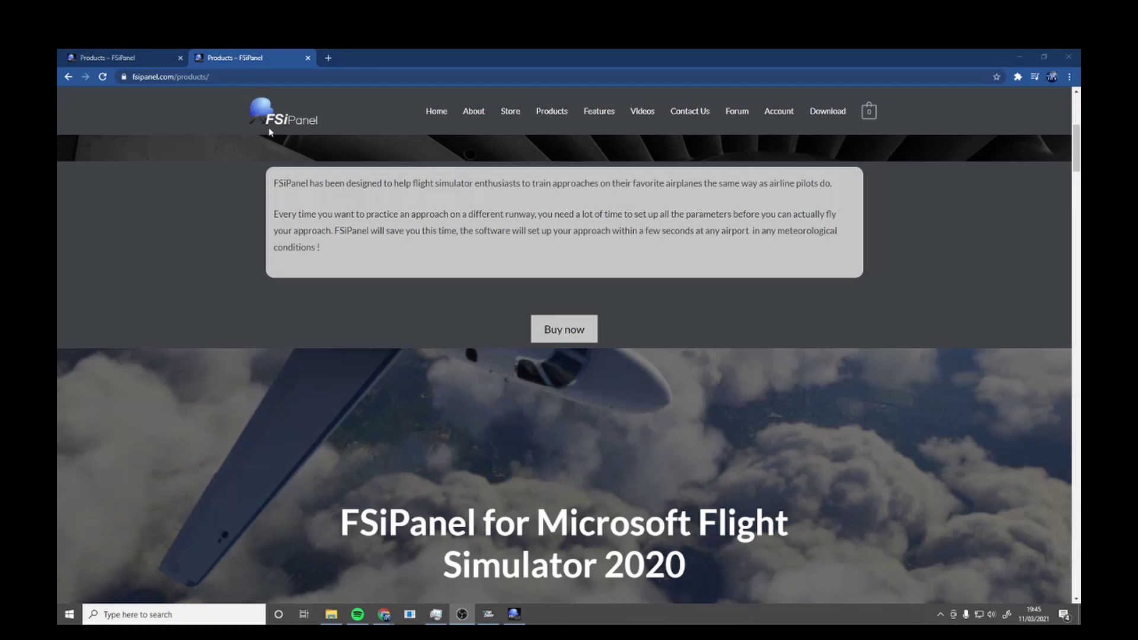
- Read the FSiPanel product description for Microsoft Flight Simulator 2020, including its purpose and compatible aircraft types
{"action": "scroll", "coordinate": [617, 363], "scroll_direction": "up", "scroll_amount": 5}
{"action": "scroll", "coordinate": [494, 458], "scroll_direction": "down", "scroll_amount": 4}
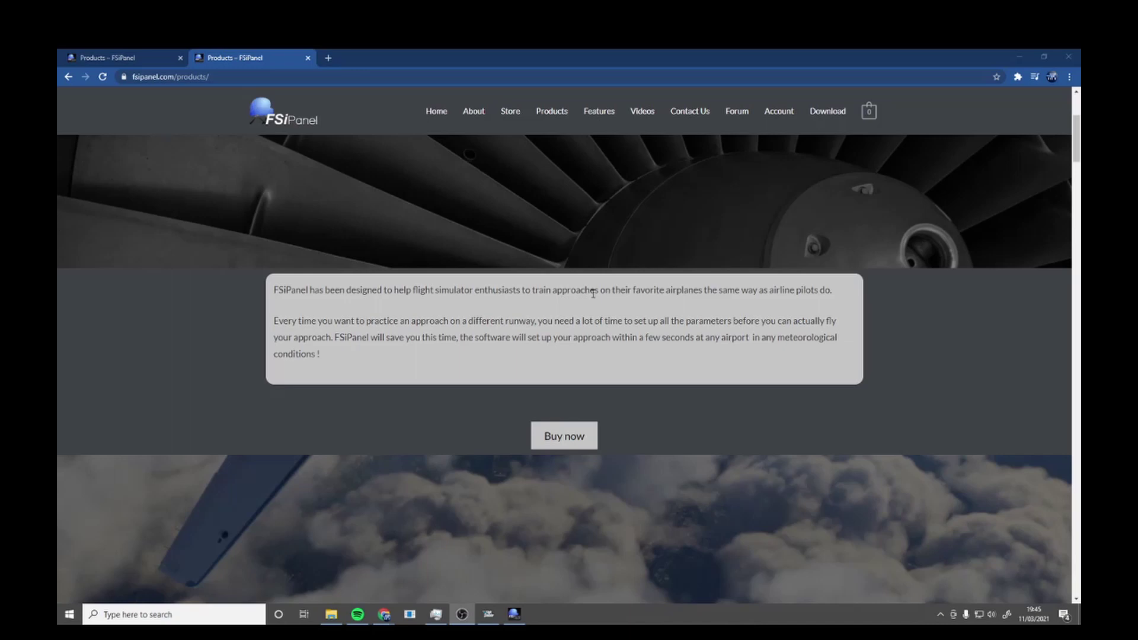
{"action": "scroll", "coordinate": [446, 494], "scroll_direction": "down", "scroll_amount": 6}
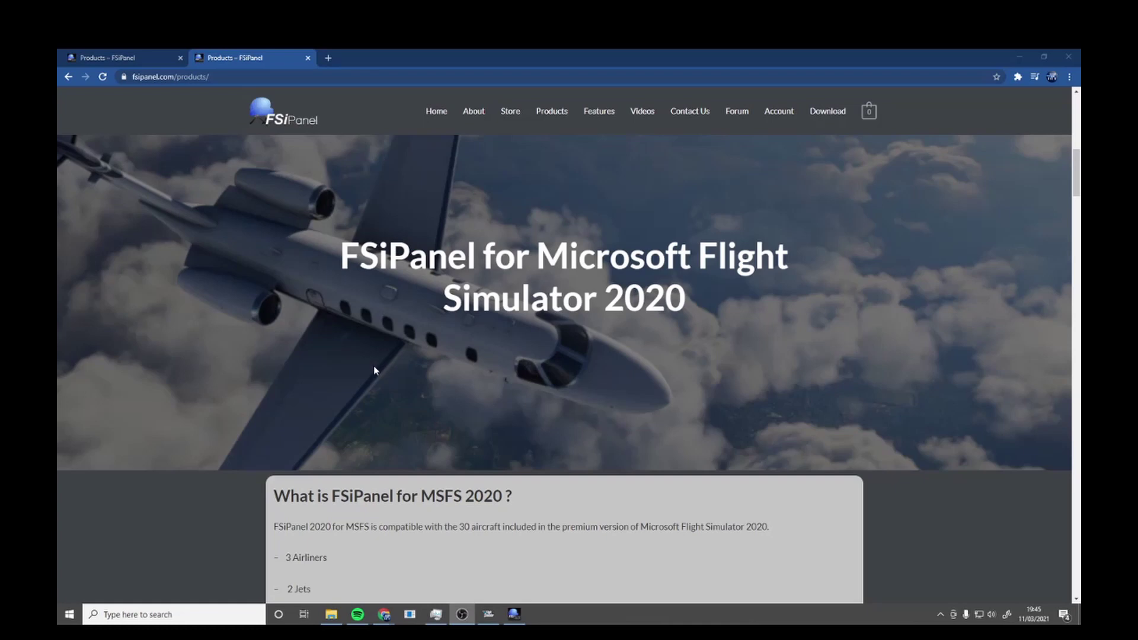
{"action": "scroll", "coordinate": [560, 352], "scroll_direction": "down", "scroll_amount": 3}
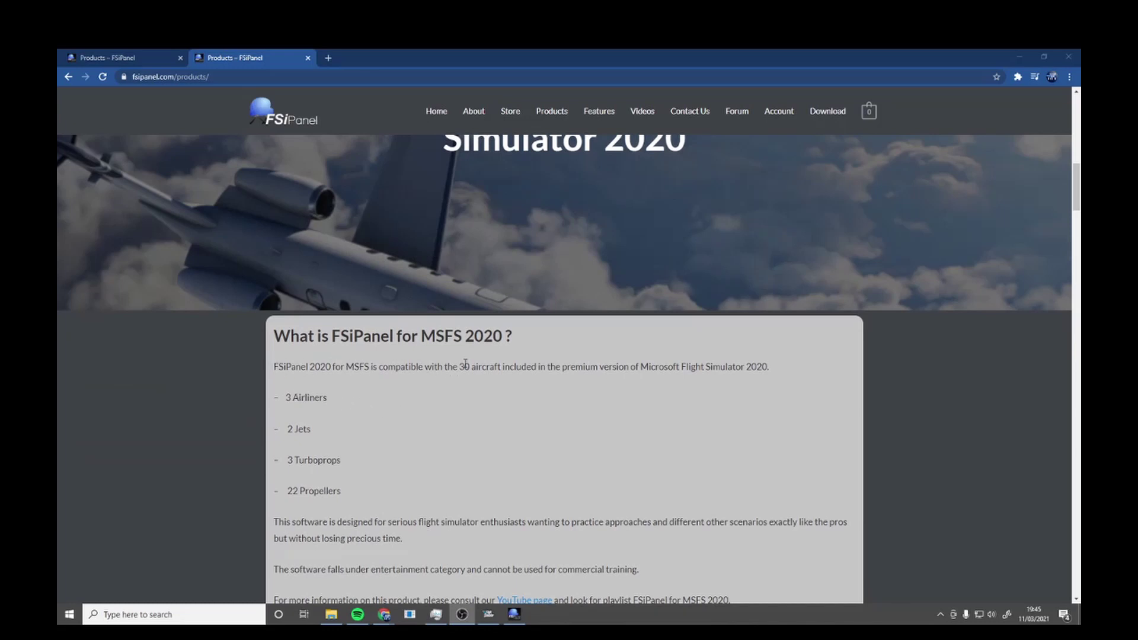
{"action": "left_click_drag", "start_coordinate": [465, 363], "coordinate": [618, 378]}
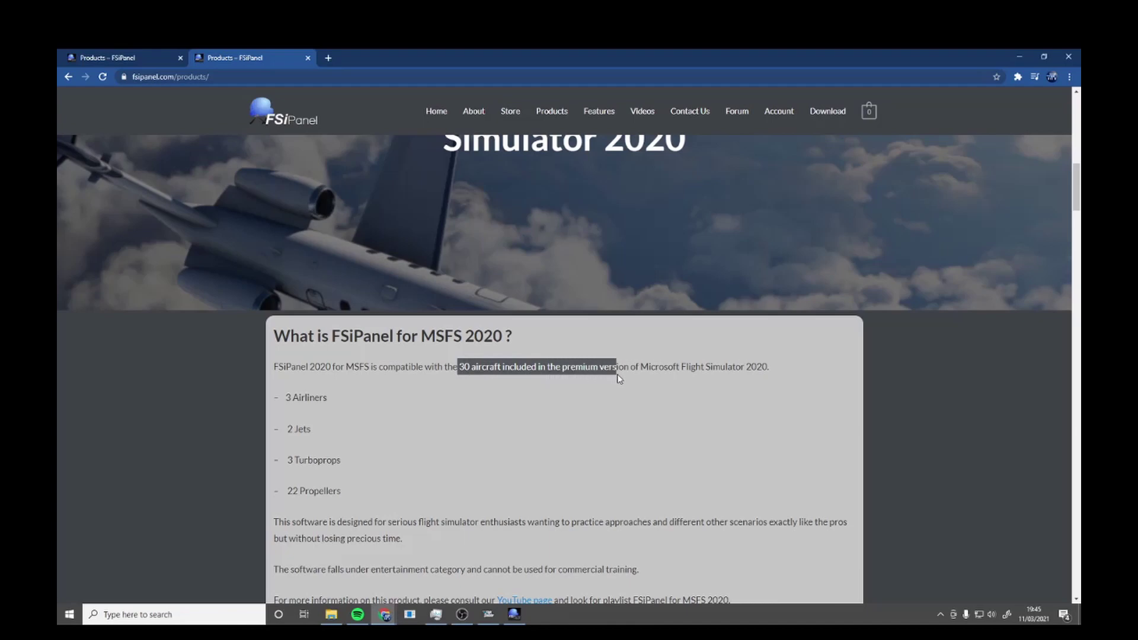
{"action": "left_click_drag", "start_coordinate": [286, 396], "coordinate": [358, 397]}
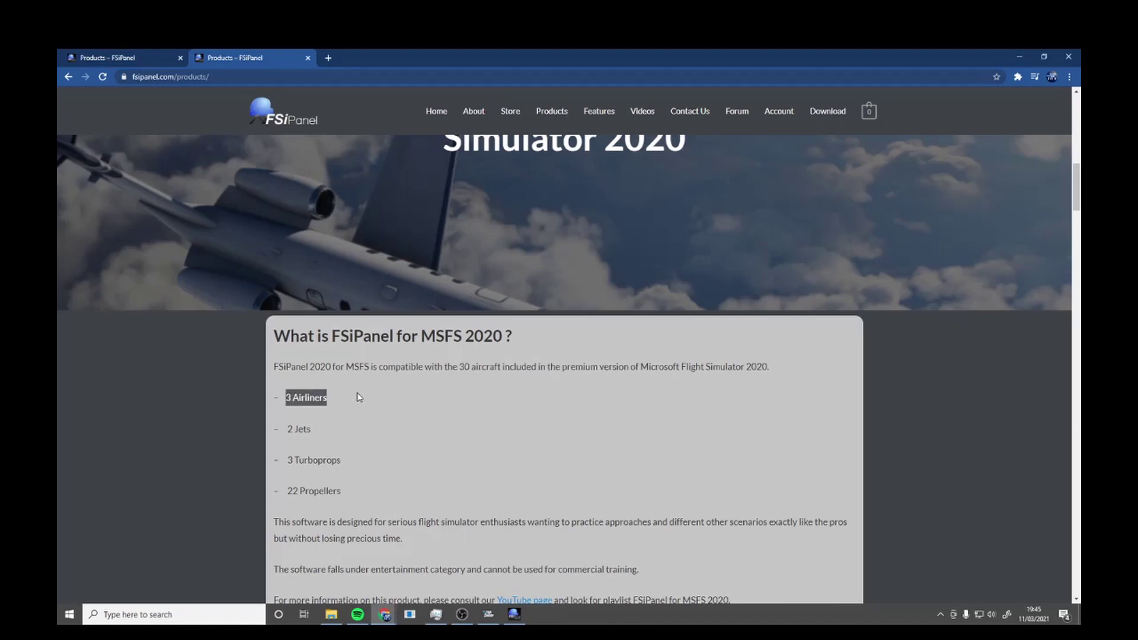
{"action": "left_click_drag", "start_coordinate": [289, 432], "coordinate": [366, 474]}
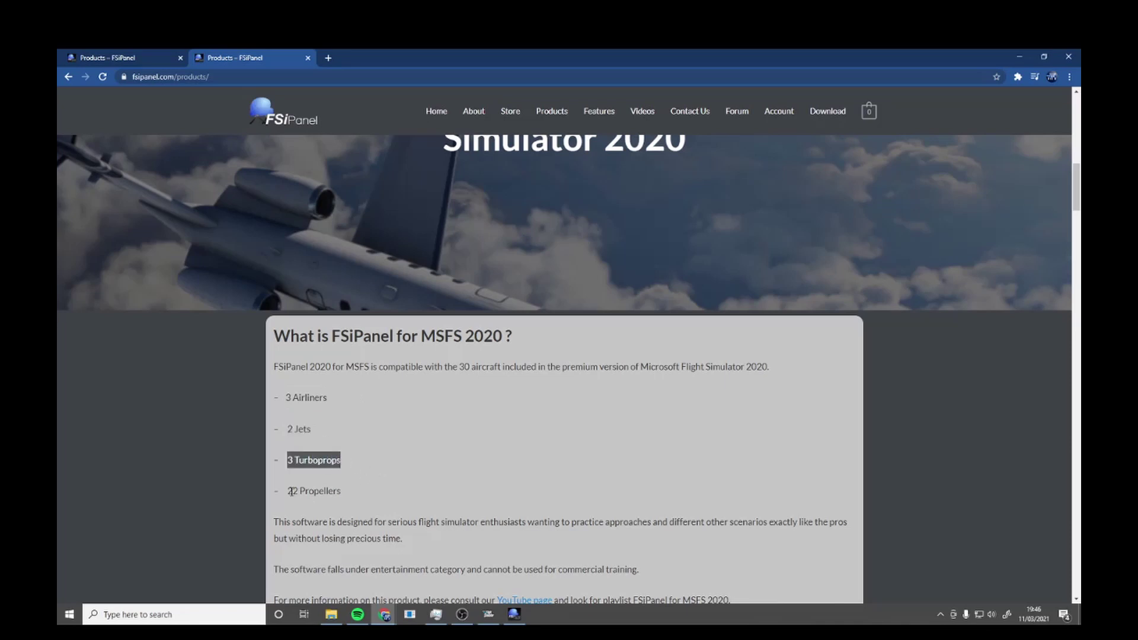
{"action": "scroll", "coordinate": [363, 484], "scroll_direction": "down", "scroll_amount": 1}
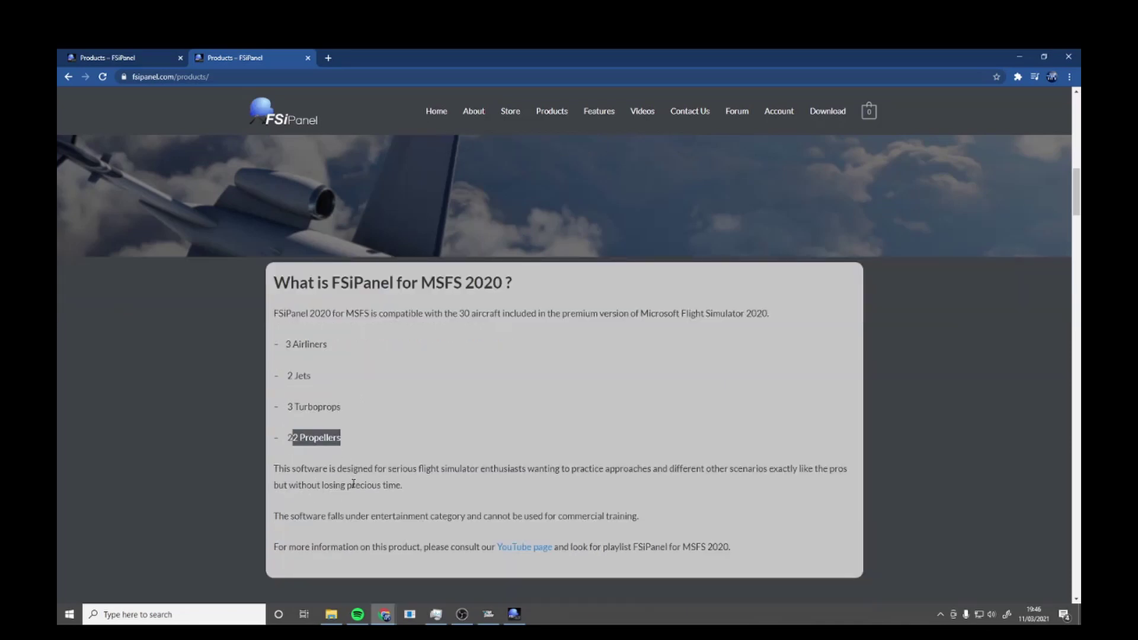
{"action": "left_click_drag", "start_coordinate": [578, 473], "coordinate": [798, 477]}
{"action": "left_click", "coordinate": [496, 577]}
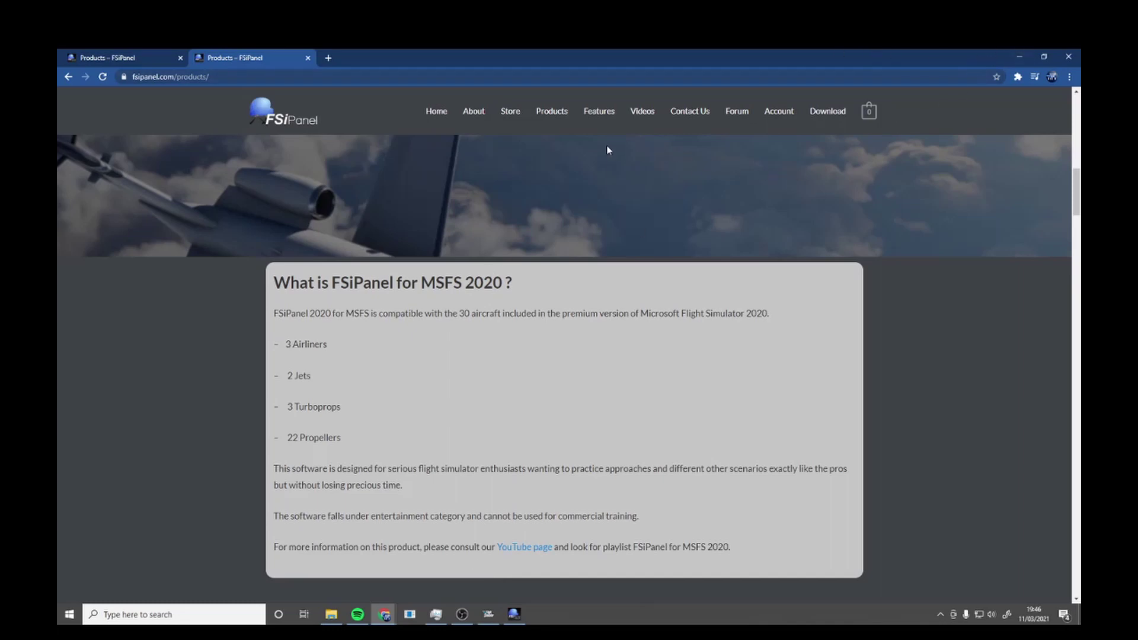
{"action": "key", "text": "ctrl+Tab"}
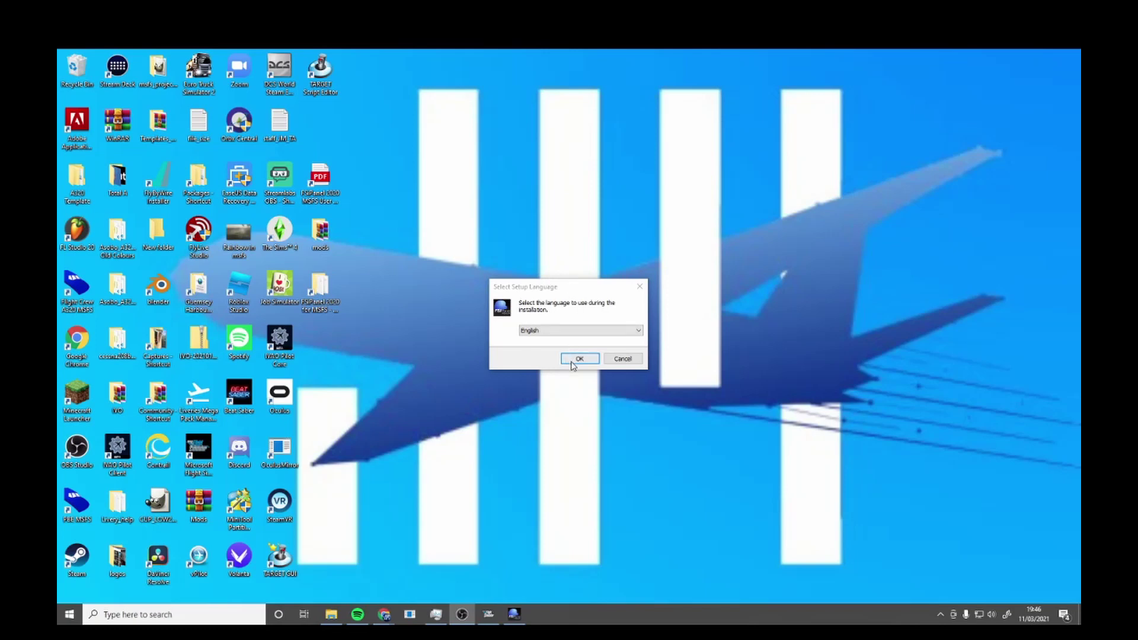
- Install FSiPanel 2020 for MSFS in English, accepting the license agreement and keeping the desktop shortcut
{"action": "left_click", "coordinate": [587, 360]}
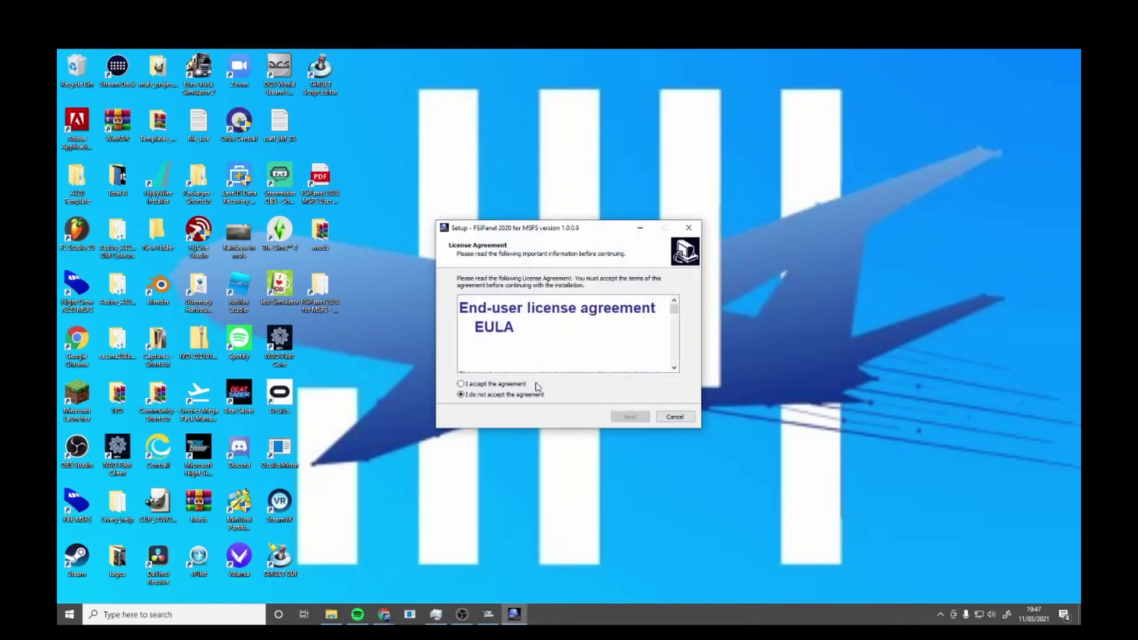
{"action": "left_click", "coordinate": [530, 384]}
{"action": "left_click", "coordinate": [630, 418]}
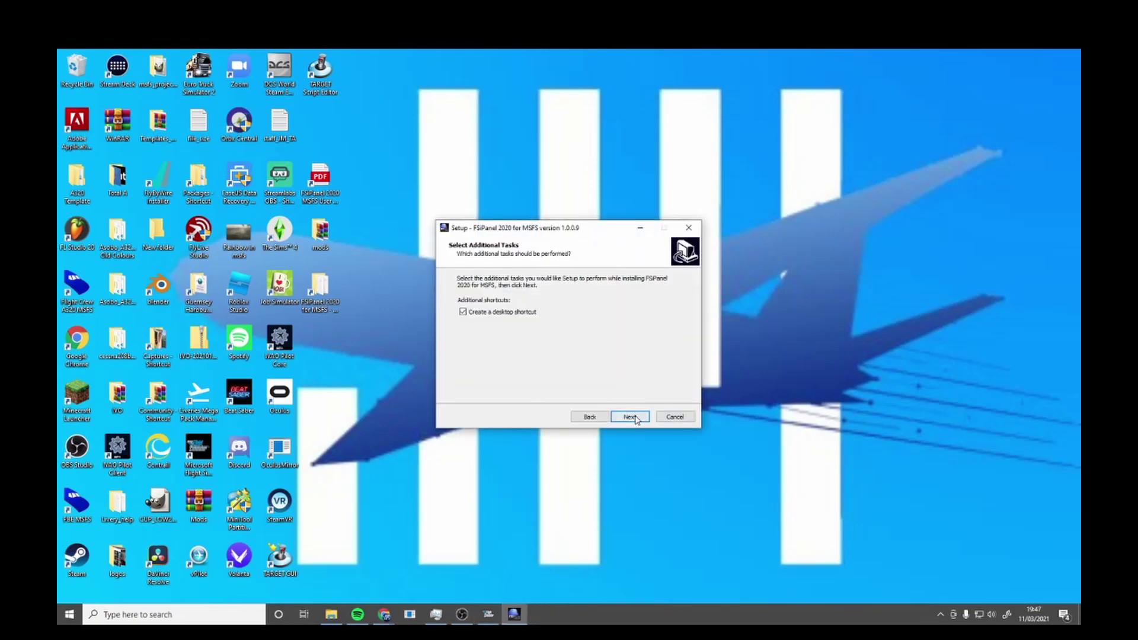
{"action": "left_click", "coordinate": [632, 417]}
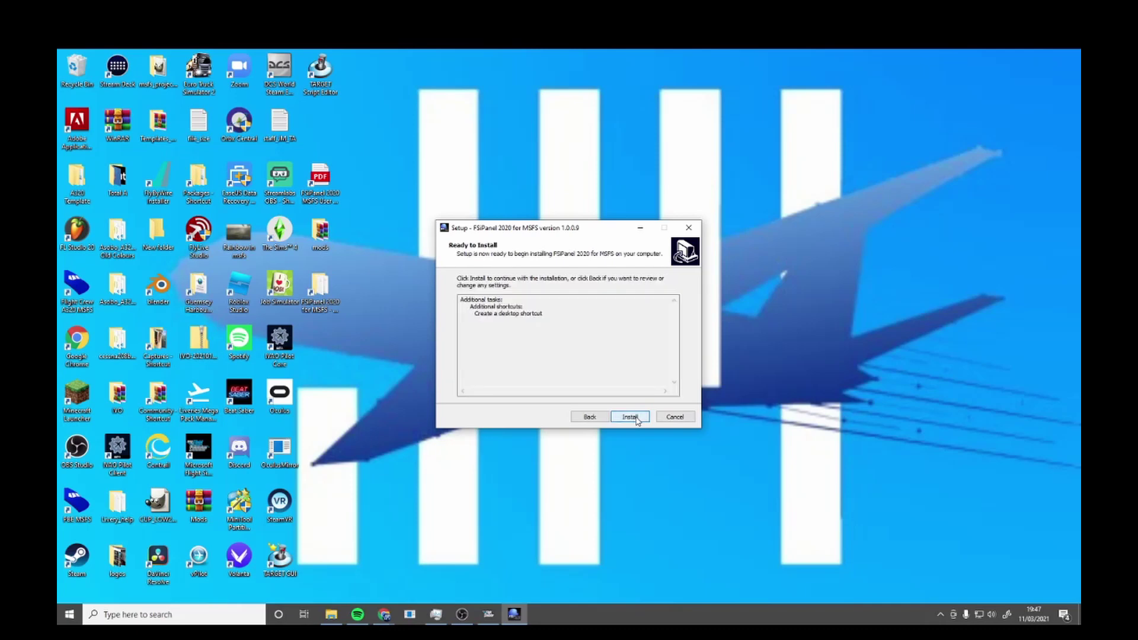
{"action": "left_click", "coordinate": [631, 418]}
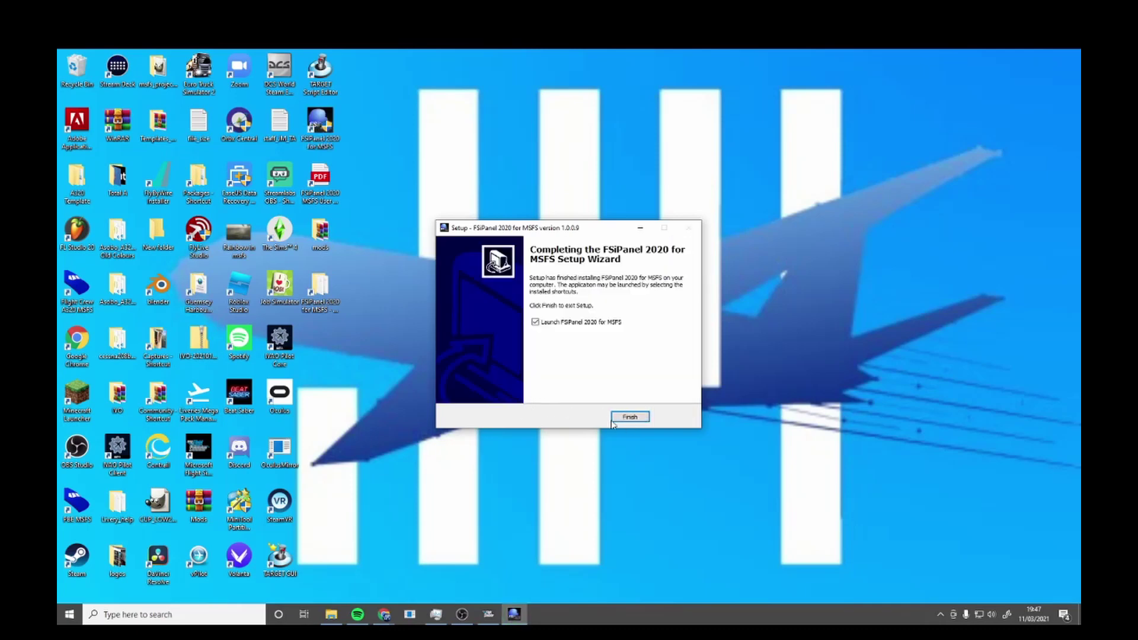
- Finish the setup with FSiPanel launching, and download the latest installer to the Desktop
{"action": "left_click", "coordinate": [623, 418]}
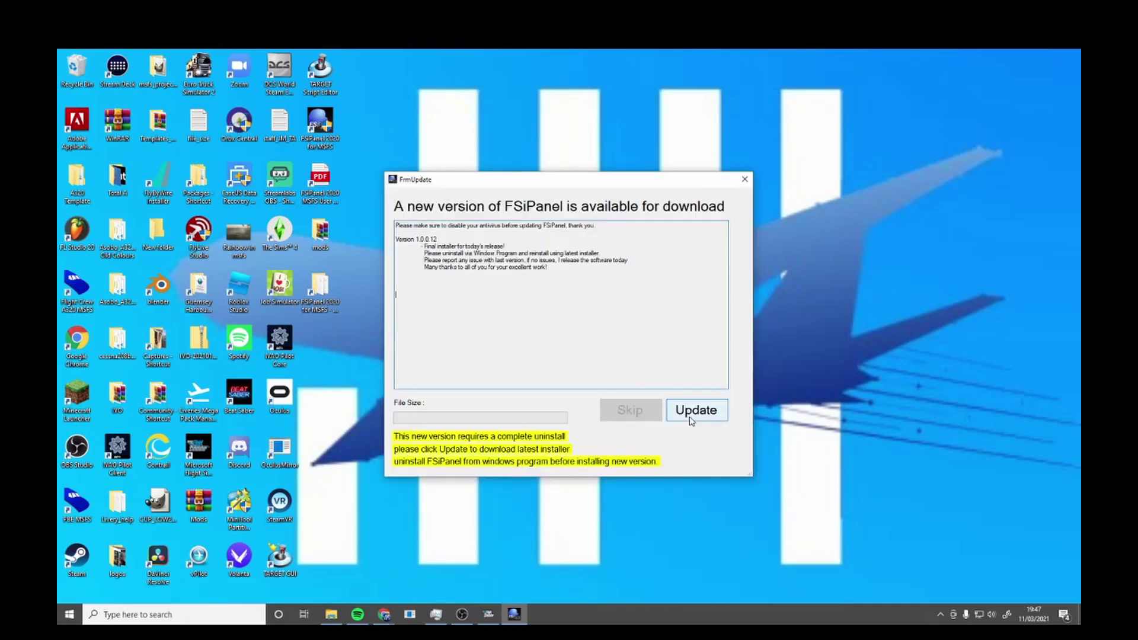
{"action": "left_click", "coordinate": [692, 418]}
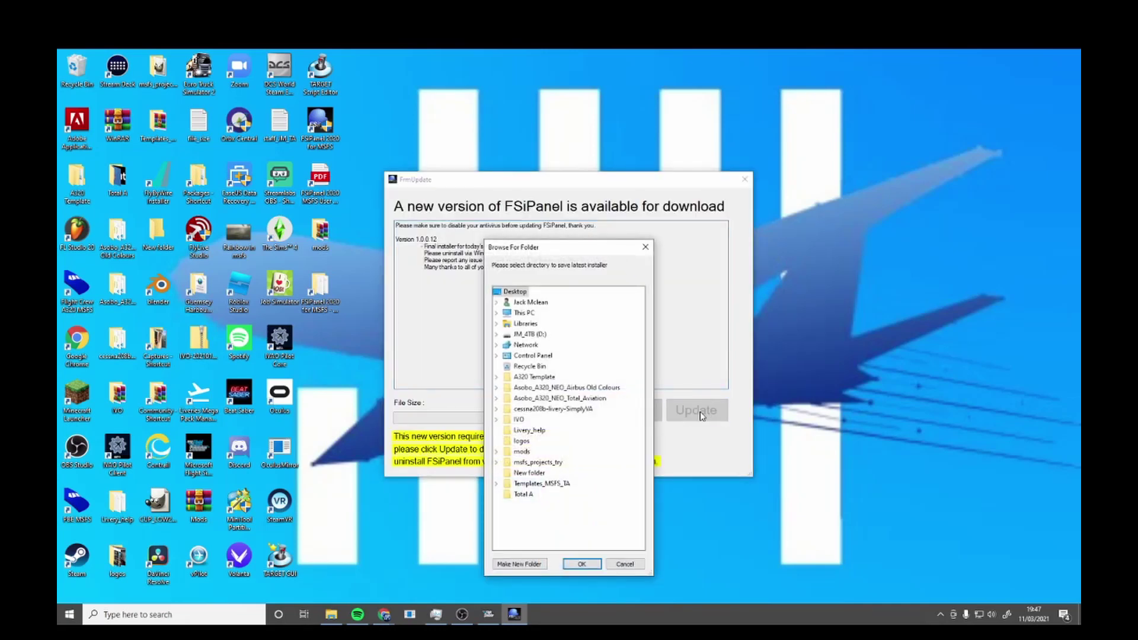
{"action": "left_click", "coordinate": [589, 563]}
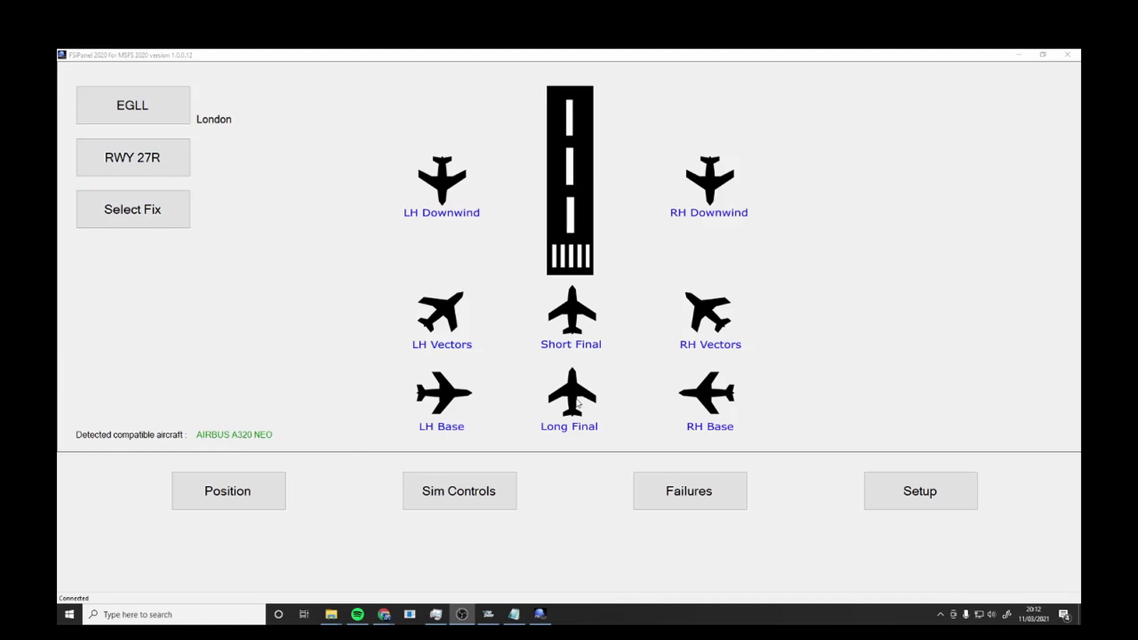
- Choose the Short Final position for EGLL runway 27R and move the aircraft there
{"action": "left_click", "coordinate": [533, 411]}
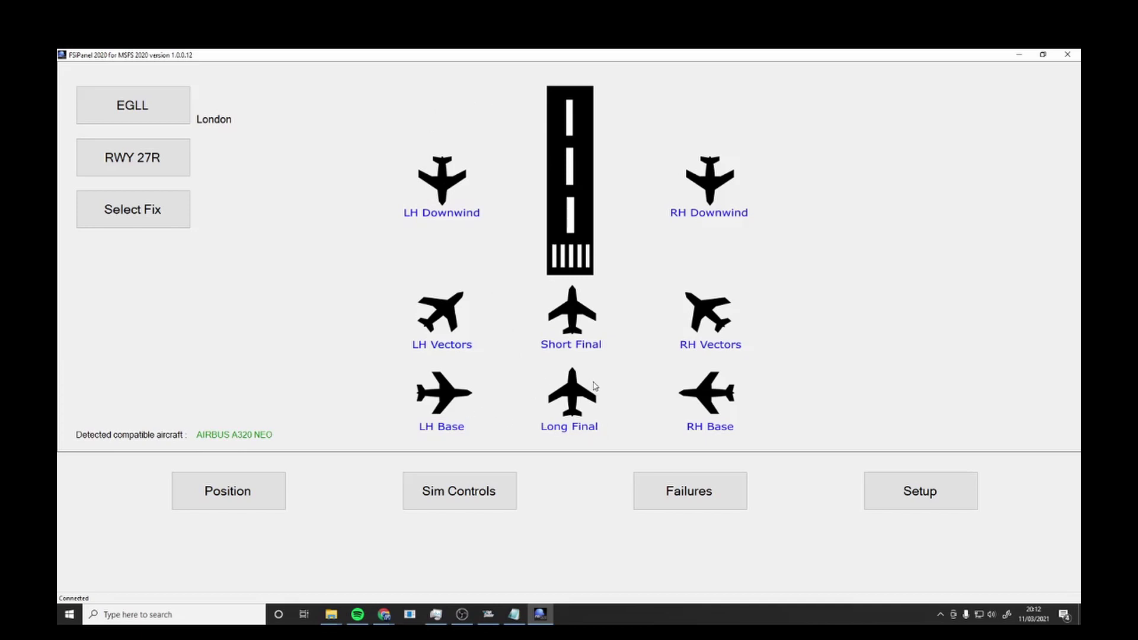
{"action": "left_click", "coordinate": [576, 325]}
{"action": "left_click", "coordinate": [243, 487]}
{"action": "left_click", "coordinate": [896, 498]}
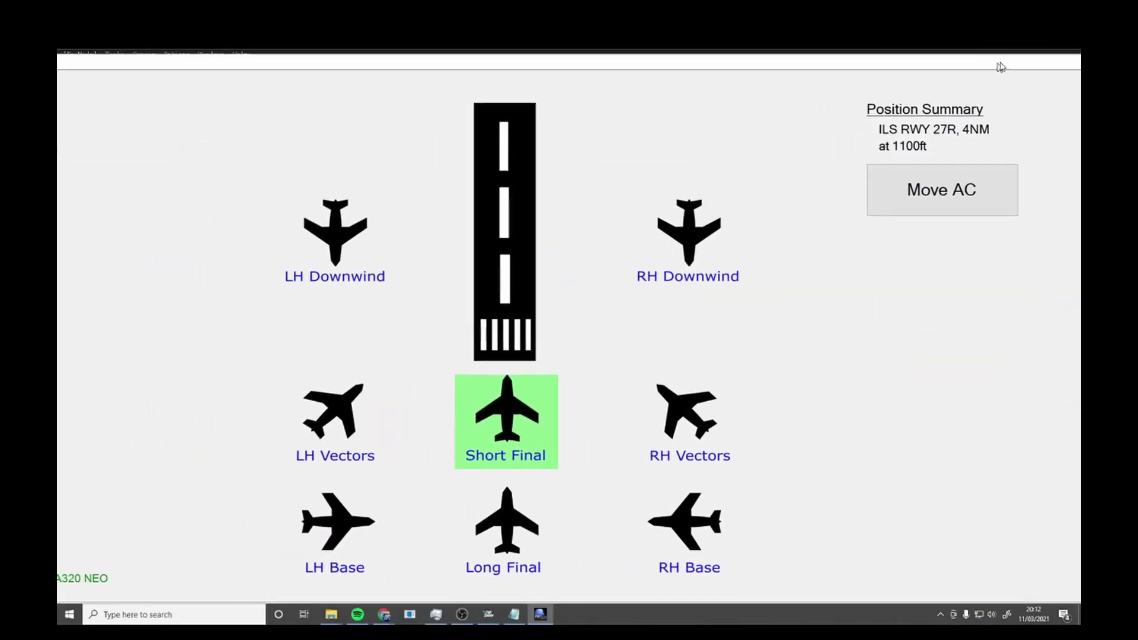
{"action": "left_click", "coordinate": [976, 190]}
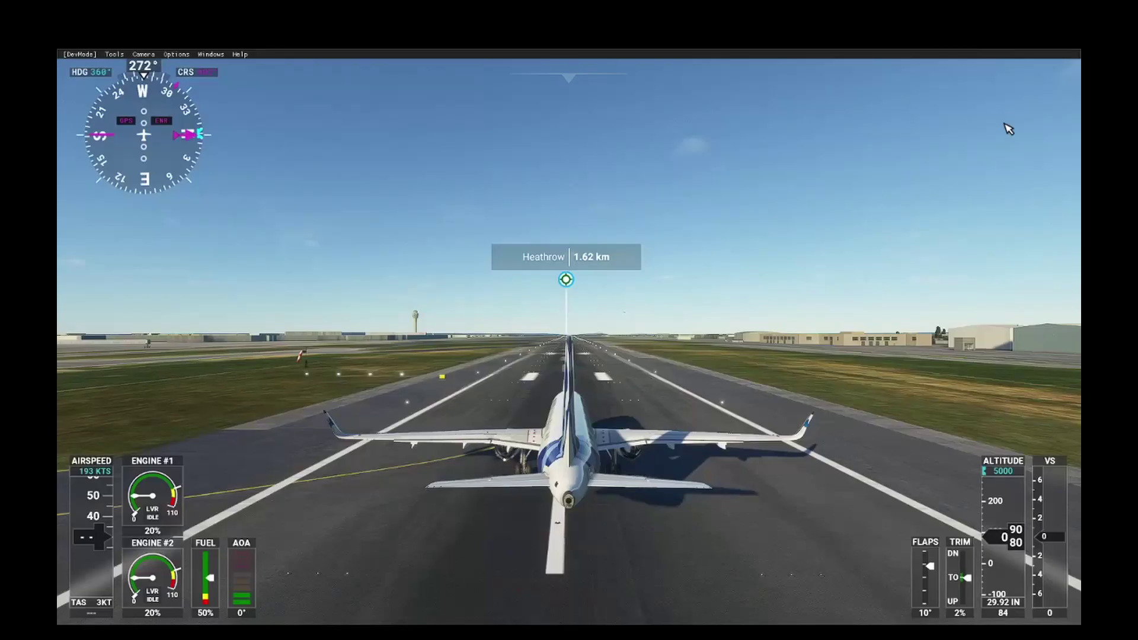
- Extend the flaps fully in the flight simulator and switch to the cockpit view for the approach
{"action": "key", "text": "F8"}
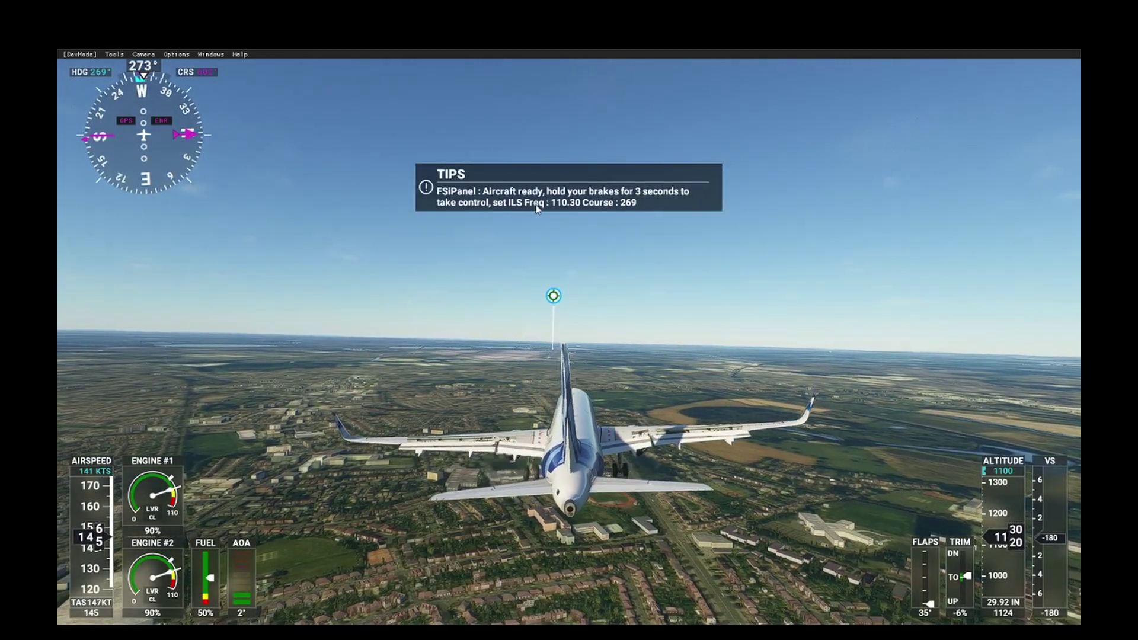
{"action": "key", "text": "End"}
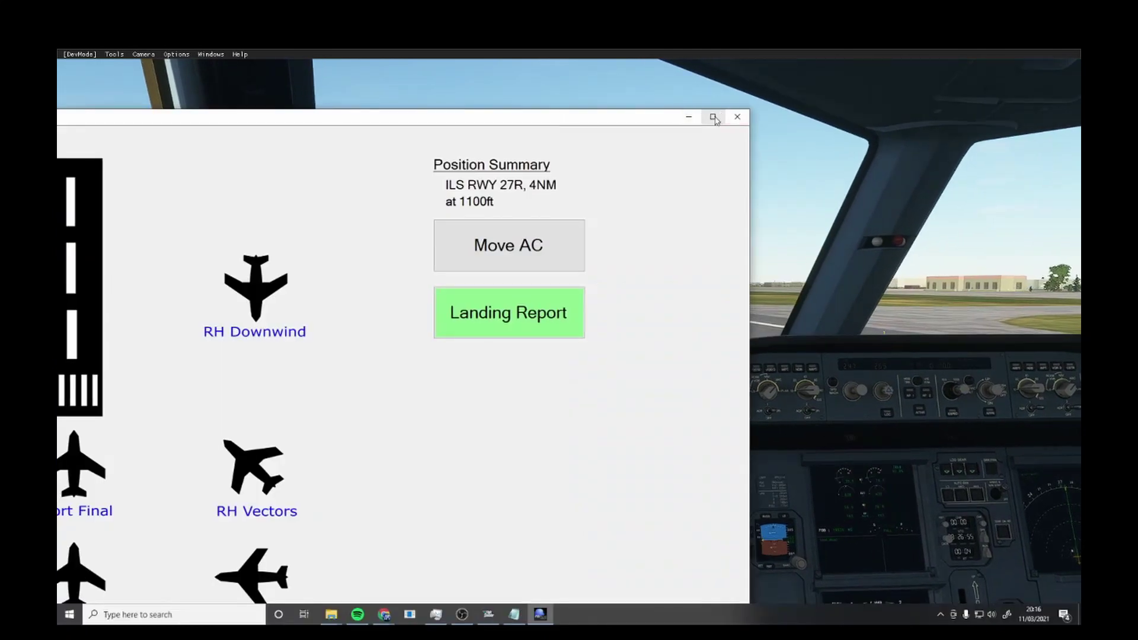
- Maximize the FSiPanel window, open the airport selection and clear the ICAO code
{"action": "left_click", "coordinate": [714, 117]}
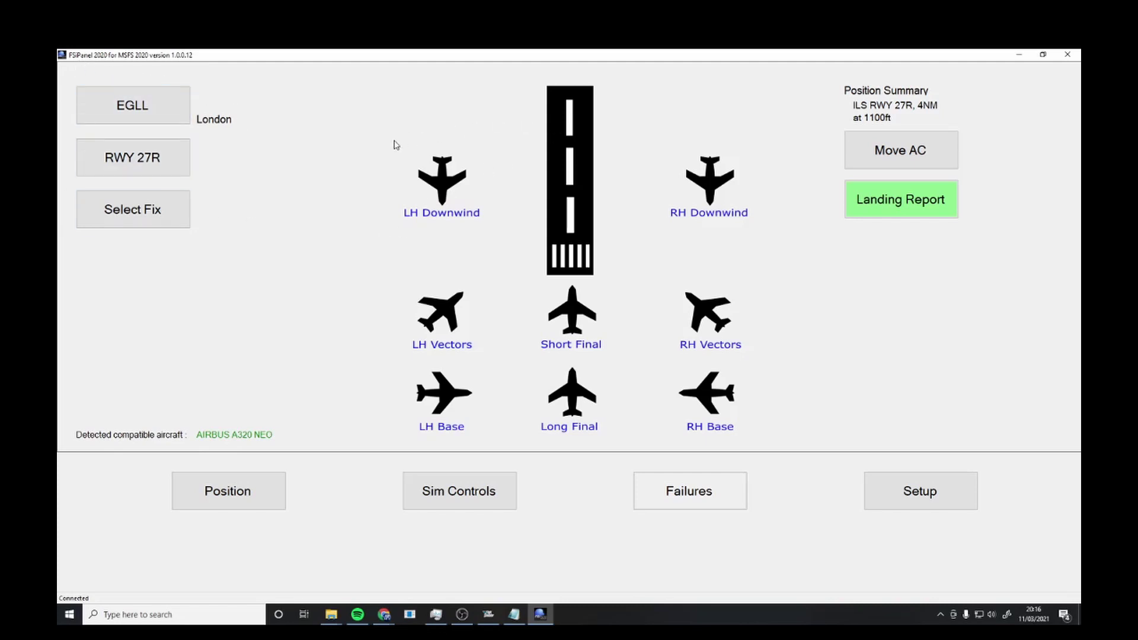
{"action": "left_click", "coordinate": [133, 105]}
{"action": "left_click_drag", "start_coordinate": [98, 94], "coordinate": [492, 342]}
{"action": "left_click", "coordinate": [492, 342]}
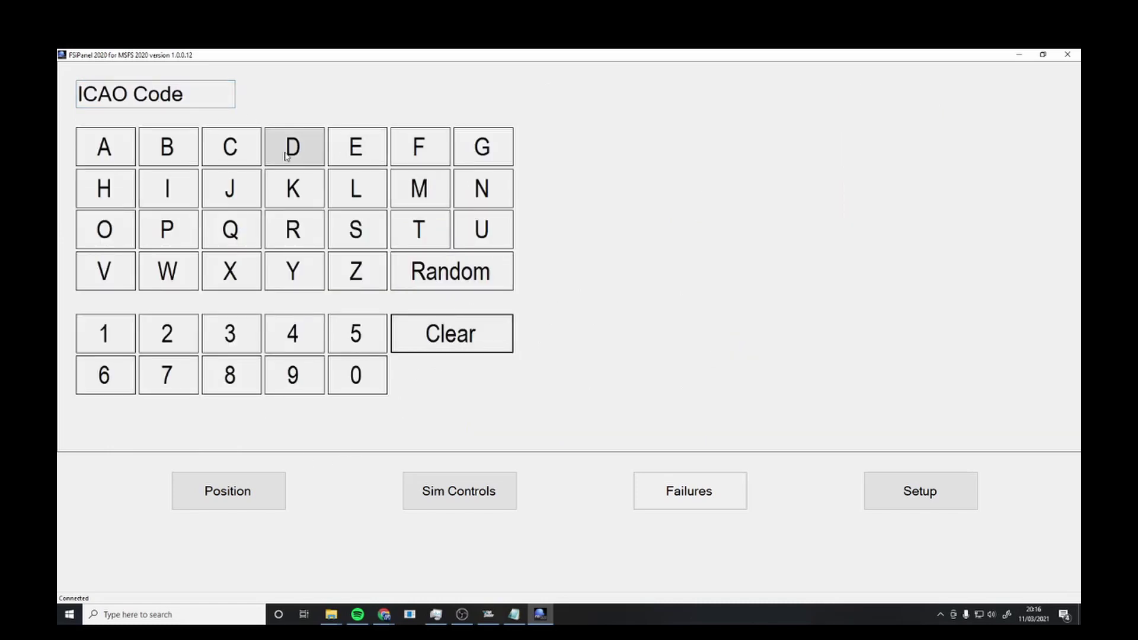
{"action": "left_click", "coordinate": [357, 145]}
{"action": "left_click", "coordinate": [480, 157]}
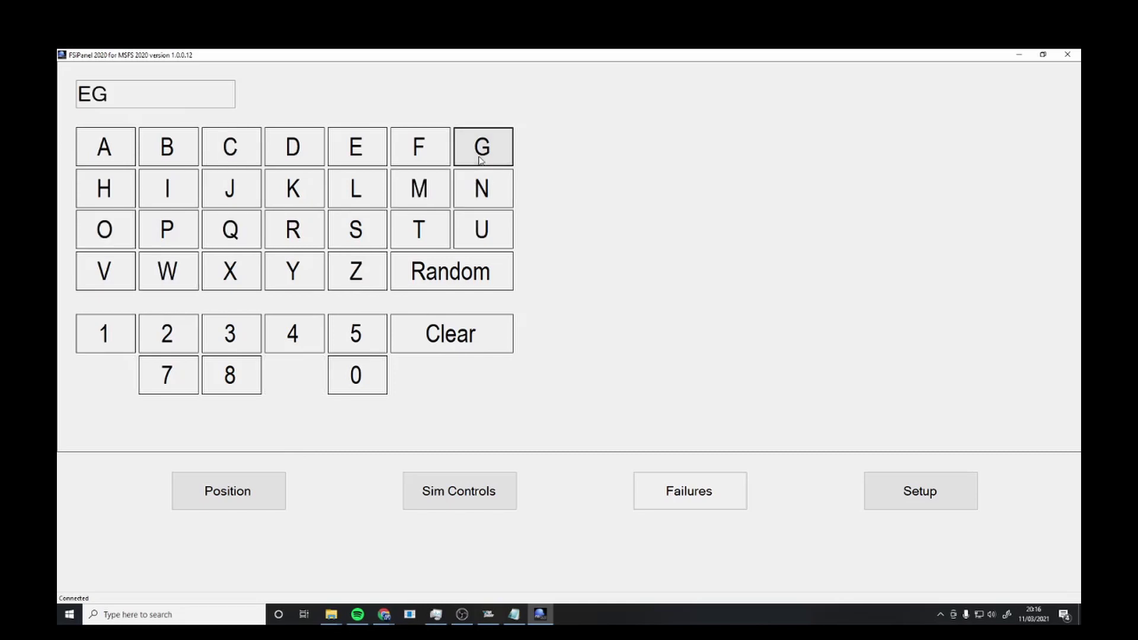
{"action": "left_click", "coordinate": [480, 158]}
{"action": "left_click", "coordinate": [450, 333]}
- Select the airport with ICAO code EGLL and set the runway to 27R
{"action": "left_click", "coordinate": [356, 147]}
{"action": "left_click", "coordinate": [477, 146]}
{"action": "left_click", "coordinate": [356, 185]}
{"action": "left_click", "coordinate": [356, 185]}
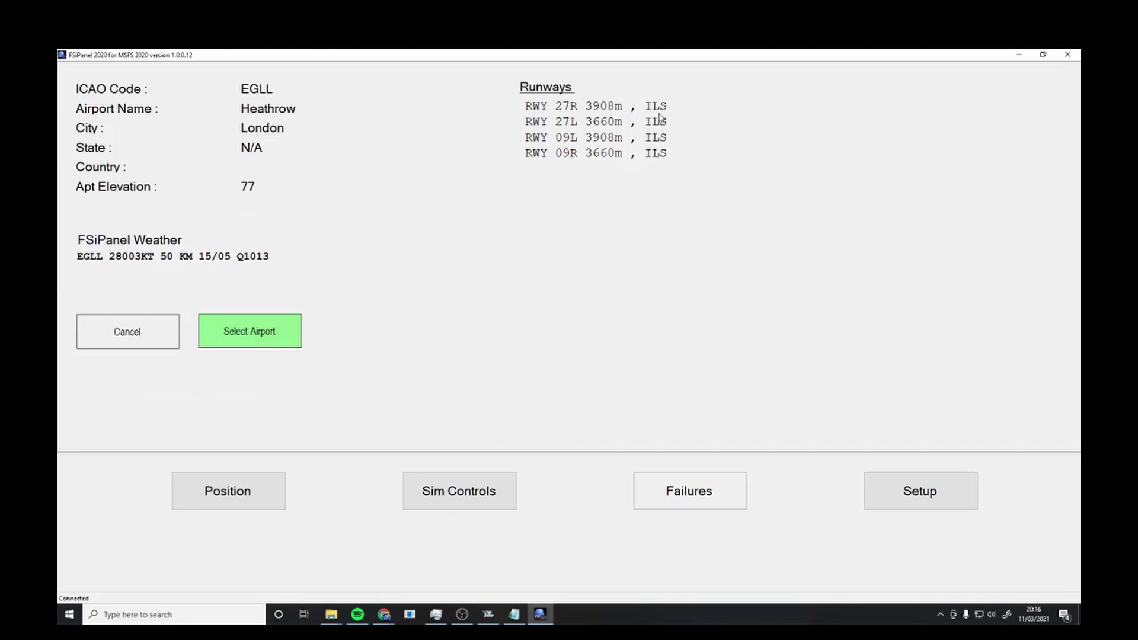
{"action": "left_click", "coordinate": [250, 331]}
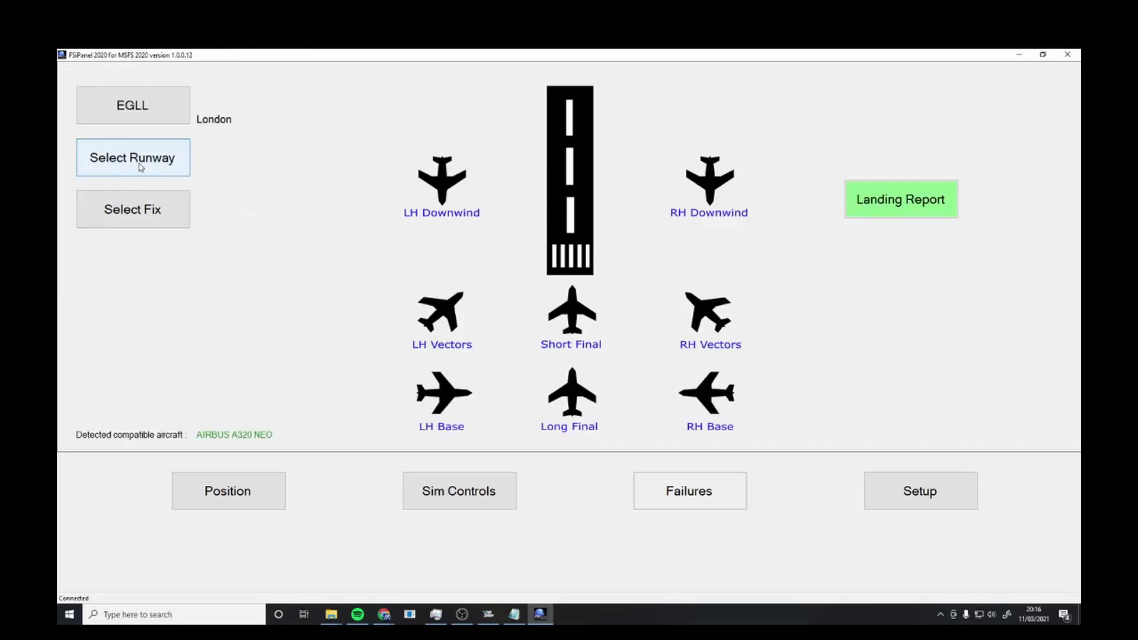
{"action": "left_click", "coordinate": [141, 168]}
{"action": "double_click", "coordinate": [139, 114]}
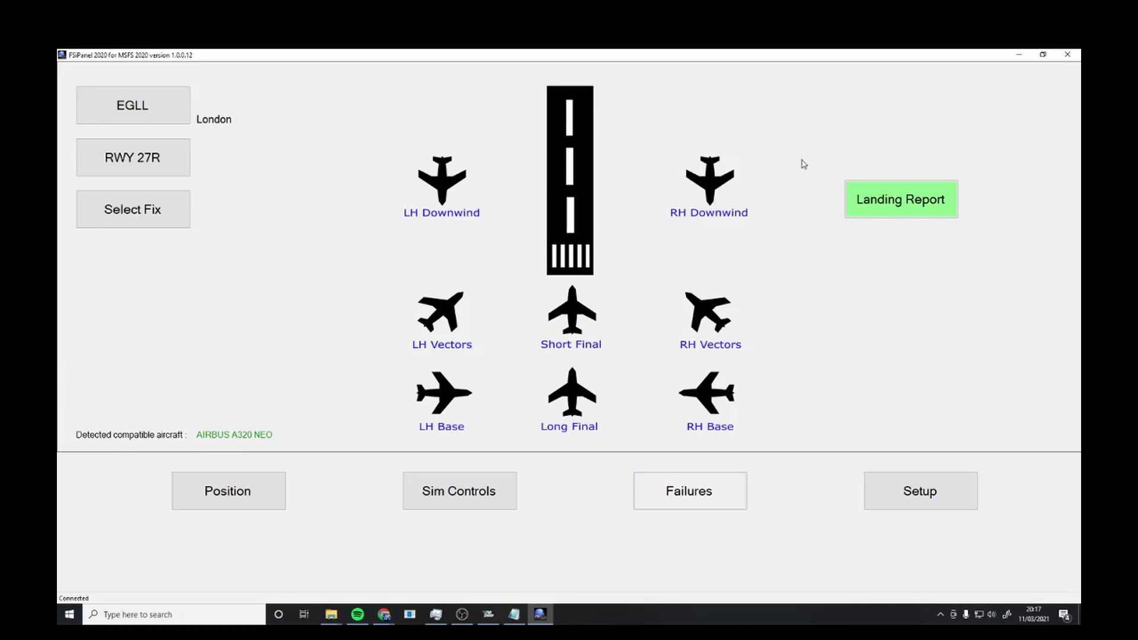
- Open the Landing Report, examine the touchdown analysis and the localizer and glideslope deviation charts, and close the report
{"action": "left_click", "coordinate": [886, 210]}
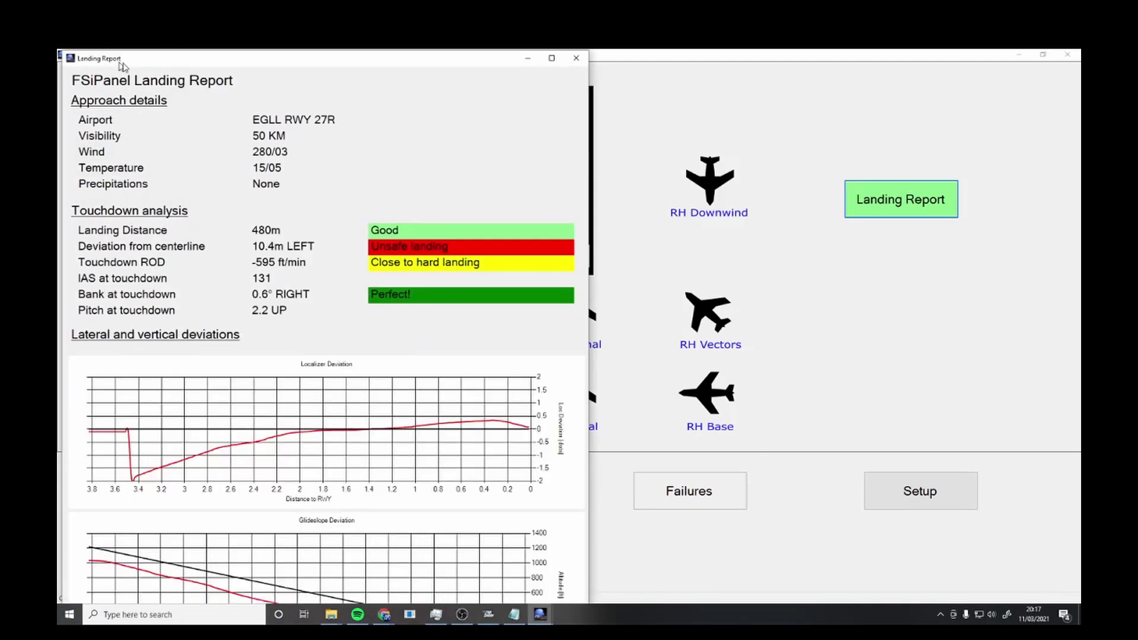
{"action": "left_click_drag", "start_coordinate": [113, 59], "coordinate": [273, 69]}
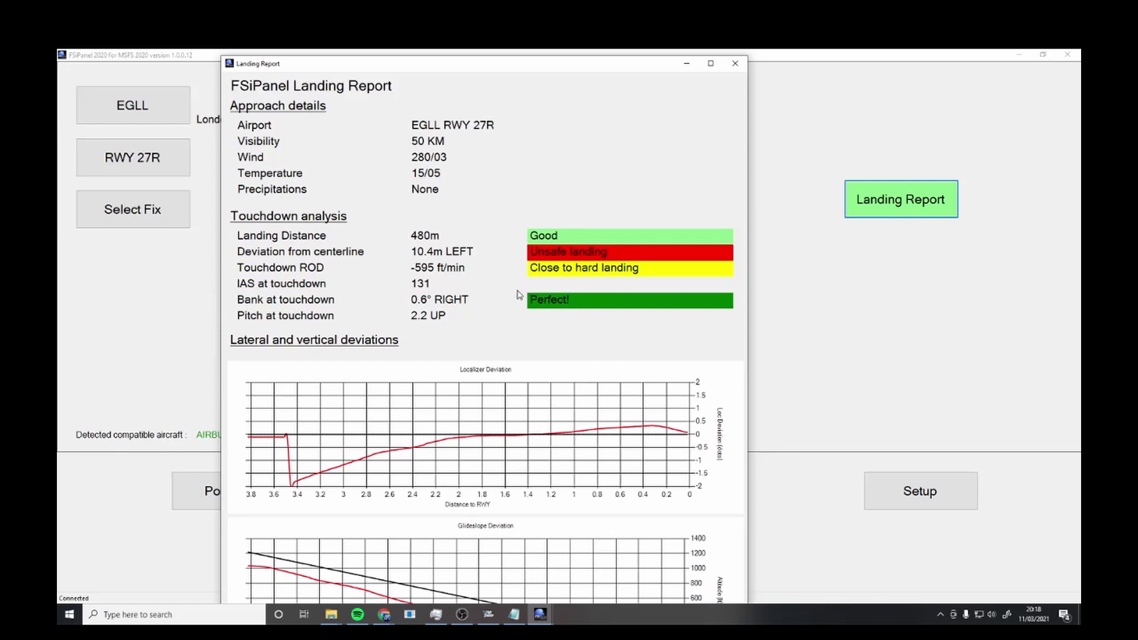
{"action": "key", "text": "super+Left"}
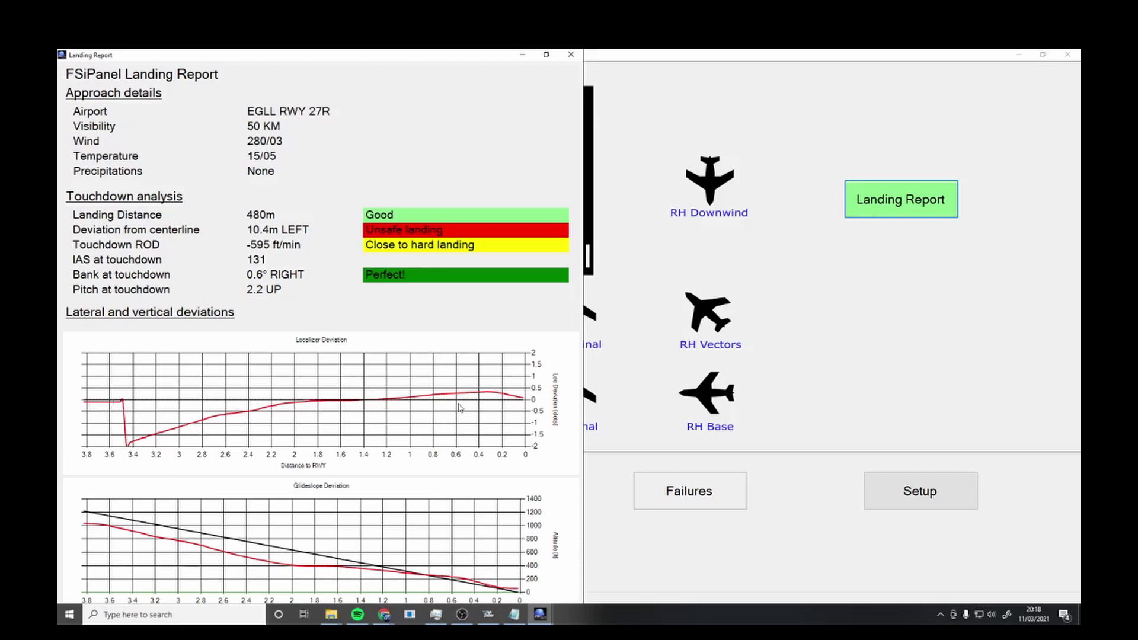
{"action": "left_click", "coordinate": [570, 55]}
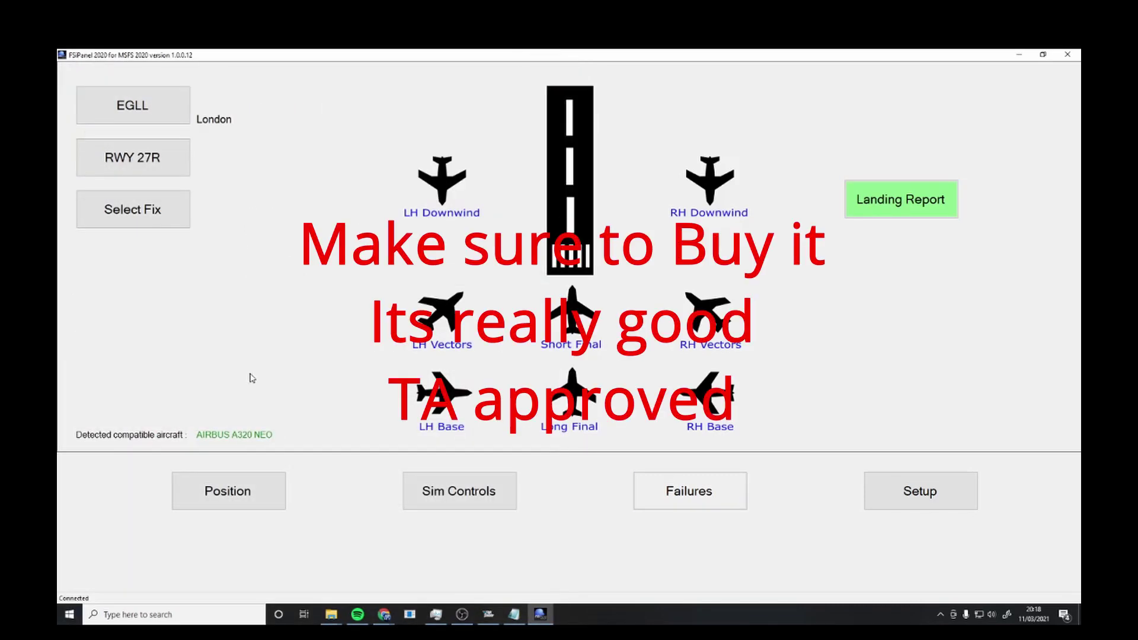